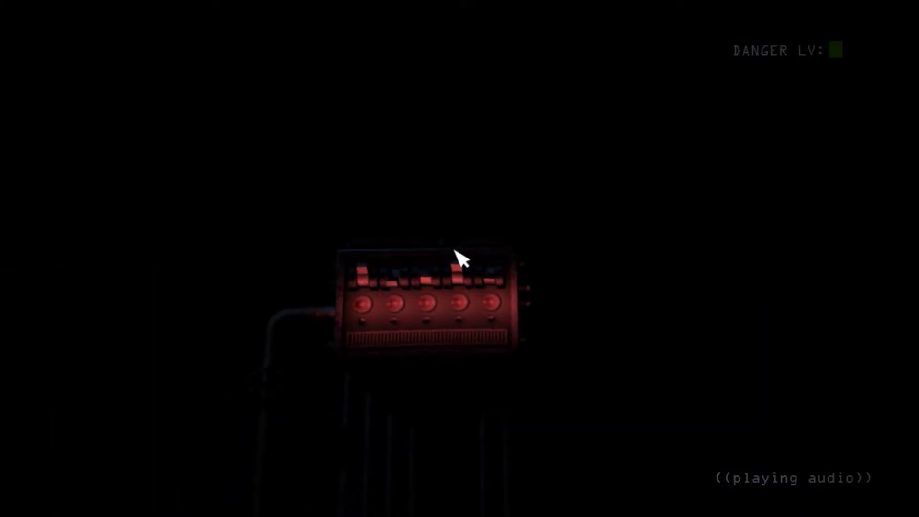
- Restart the Elevators system and play the mascot response audio repeatedly to lower danger
click(355, 499)
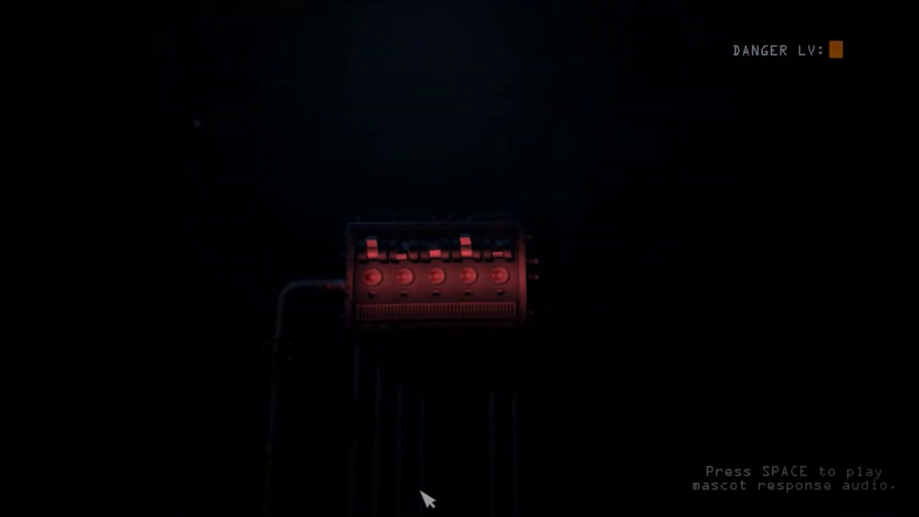
key(space)
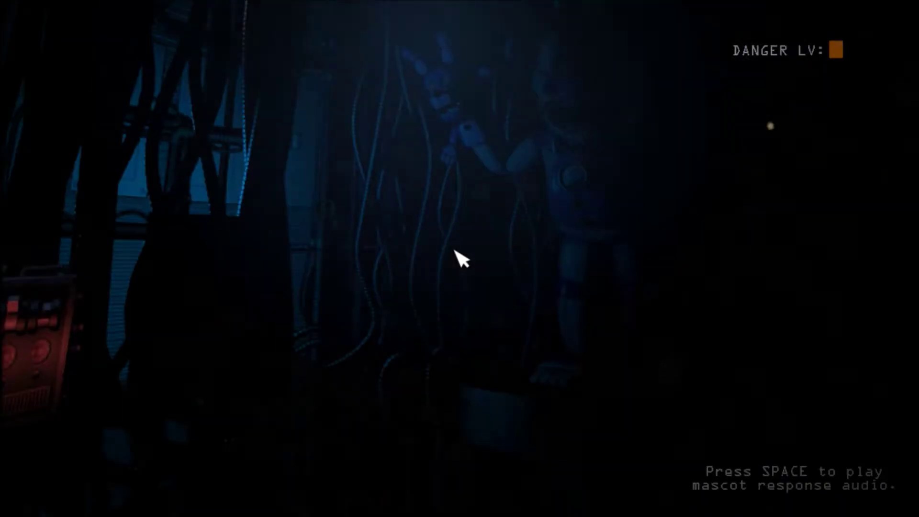
key(space)
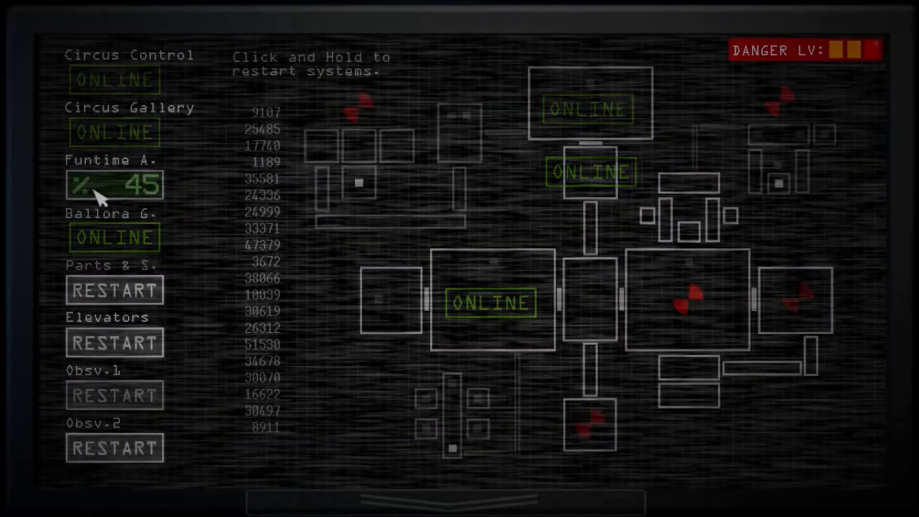
key(space)
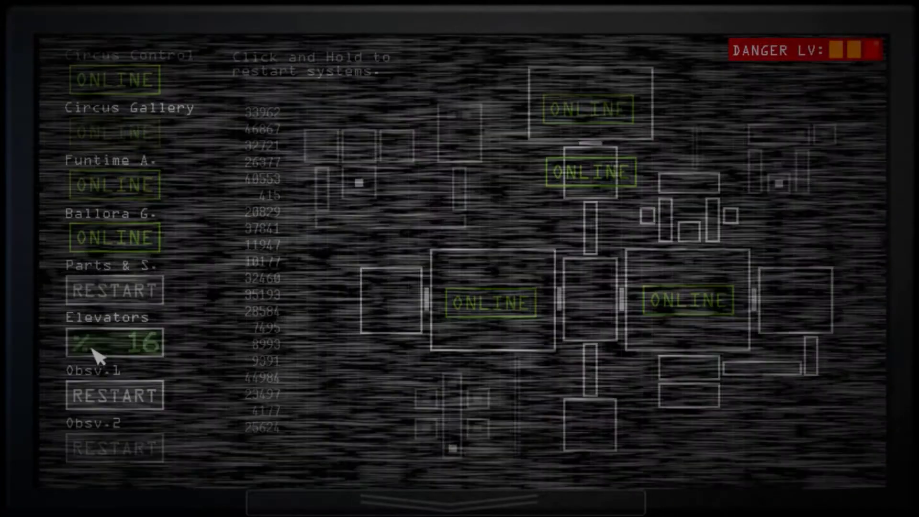
drag(99, 354, 105, 354)
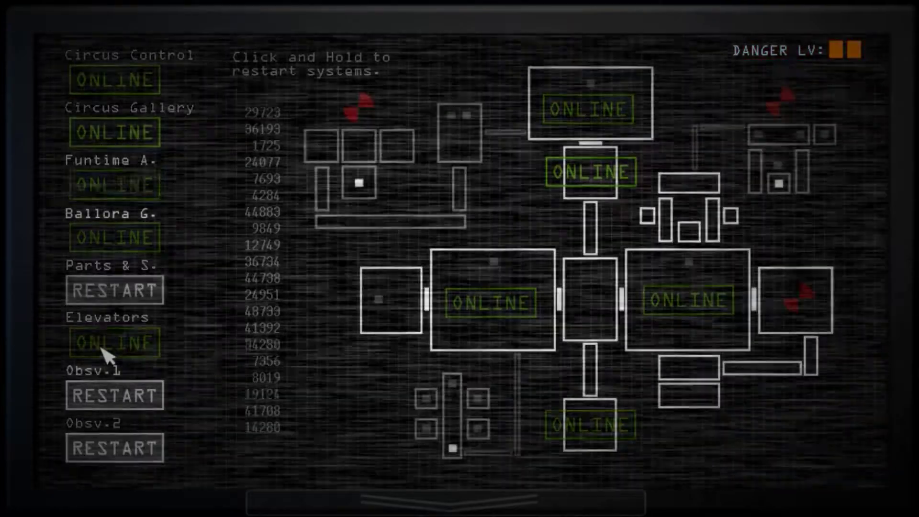
mouse_move(446, 501)
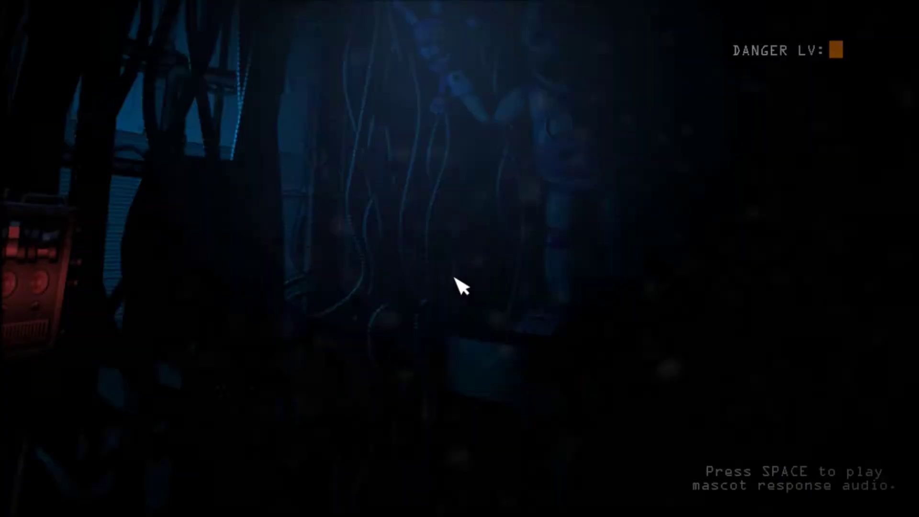
key(space)
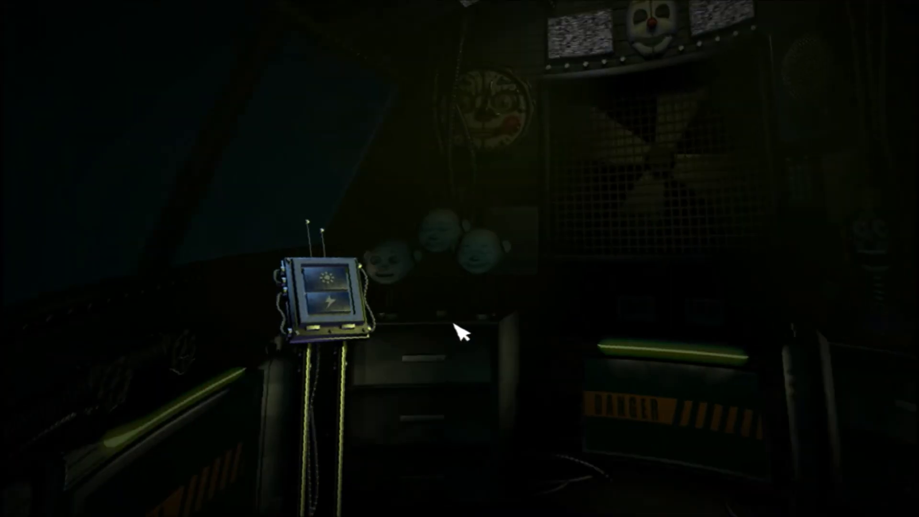
- Light the left and right stage windows, then open the DANGER vent panel
click(362, 302)
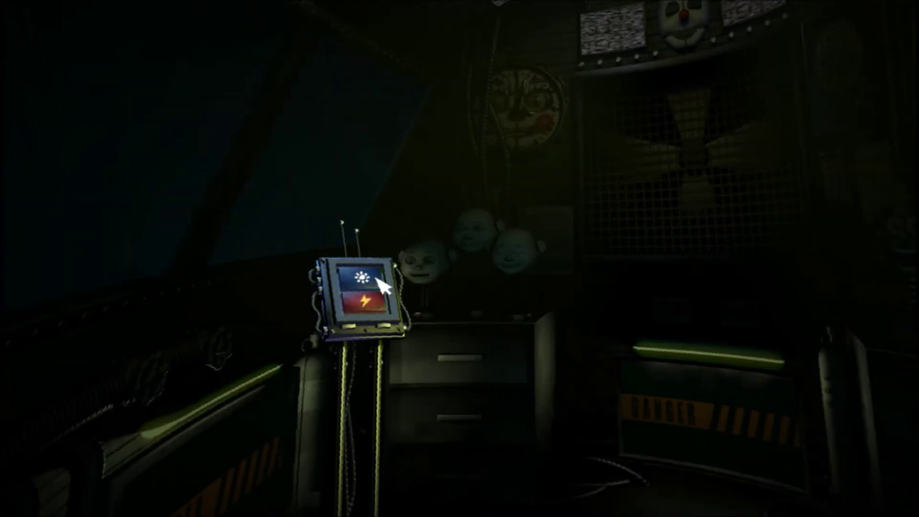
click(378, 283)
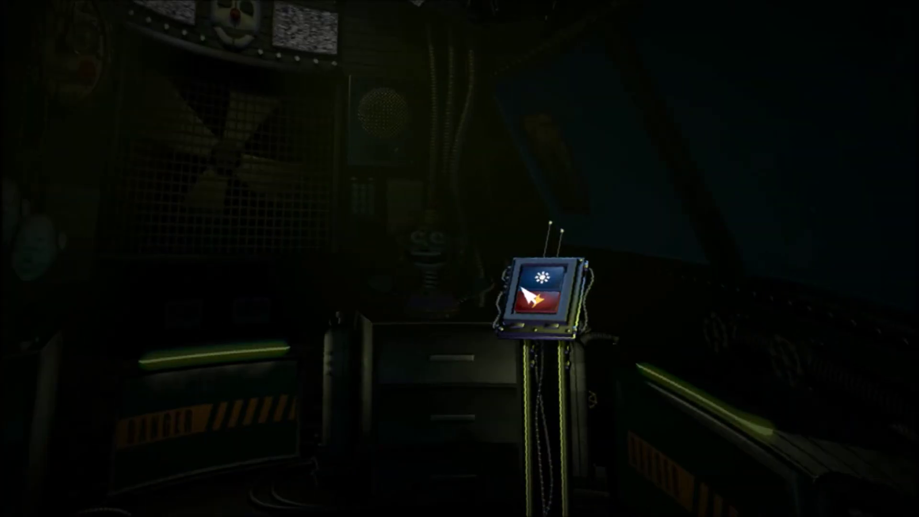
click(543, 277)
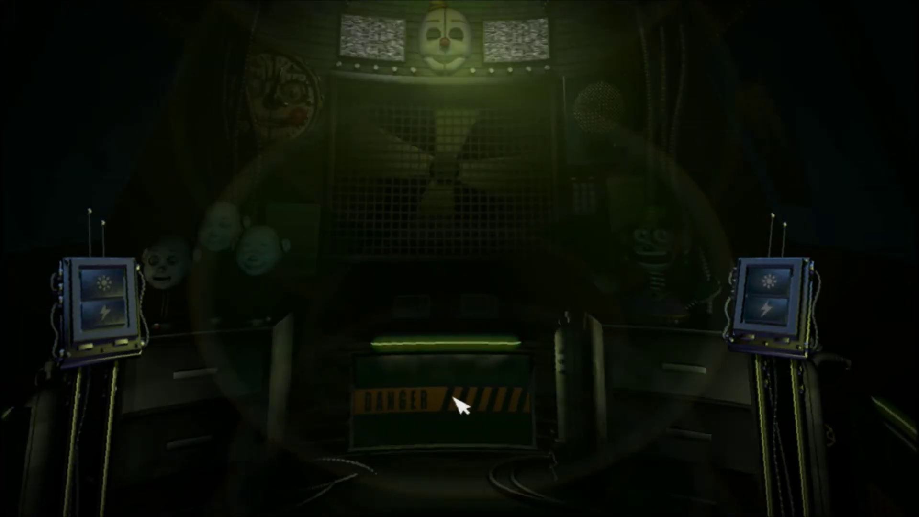
click(460, 405)
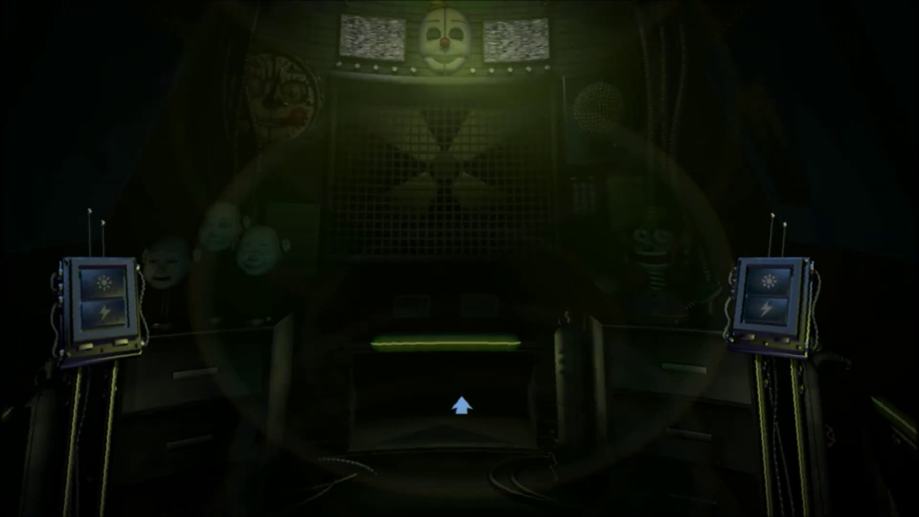